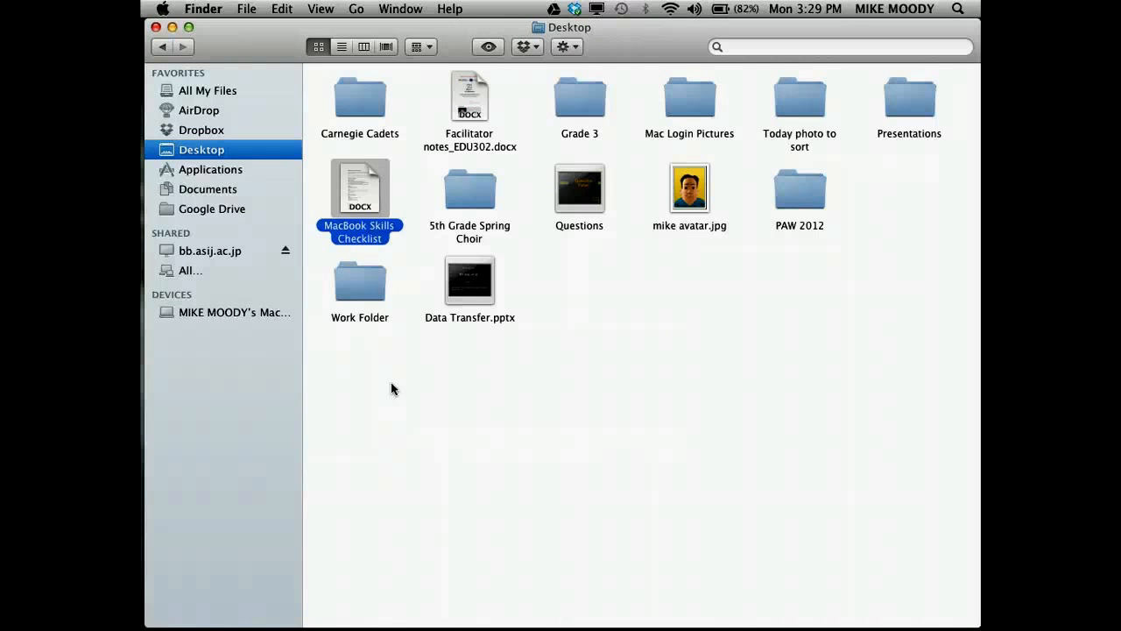
Bring up the Finder window showing the Desktop folder
mouse_move(243, 618)
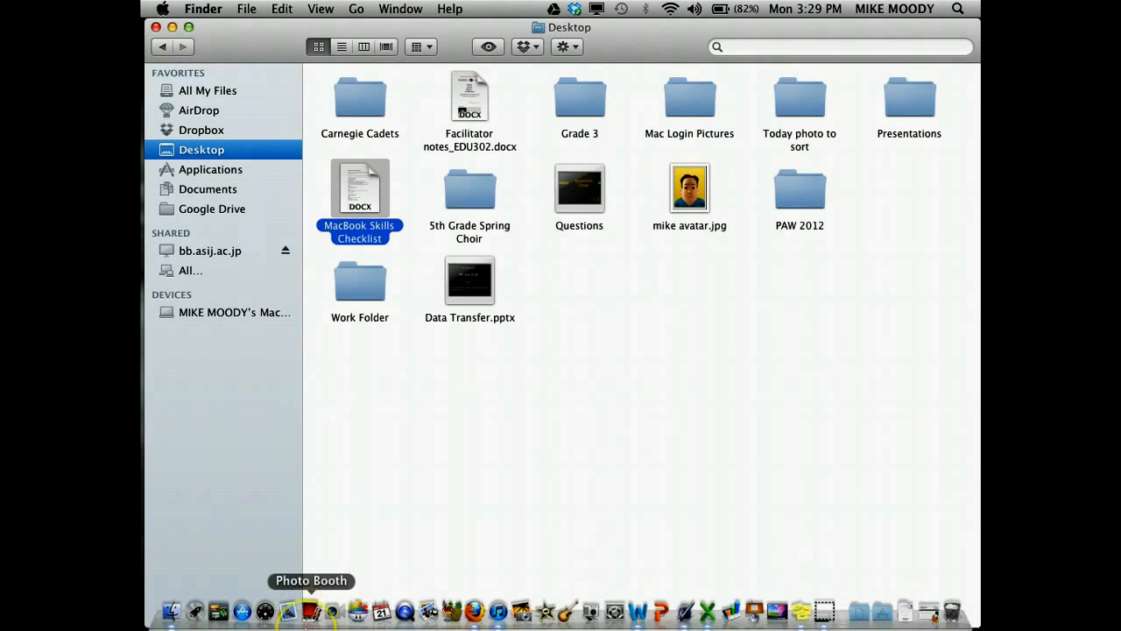
left_click(174, 613)
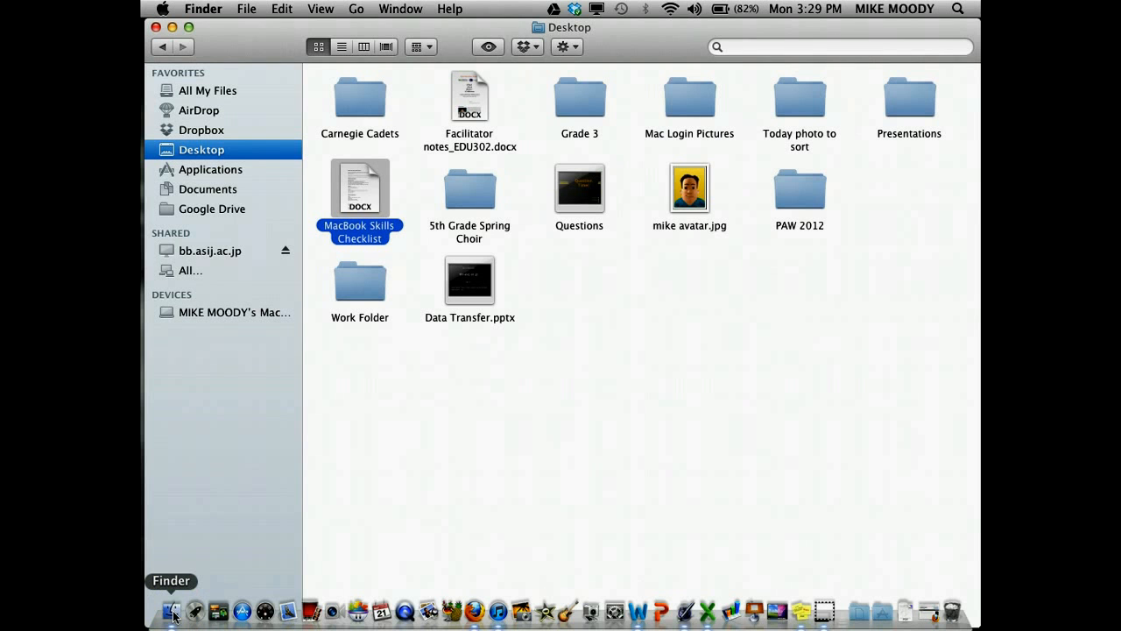
left_click(174, 613)
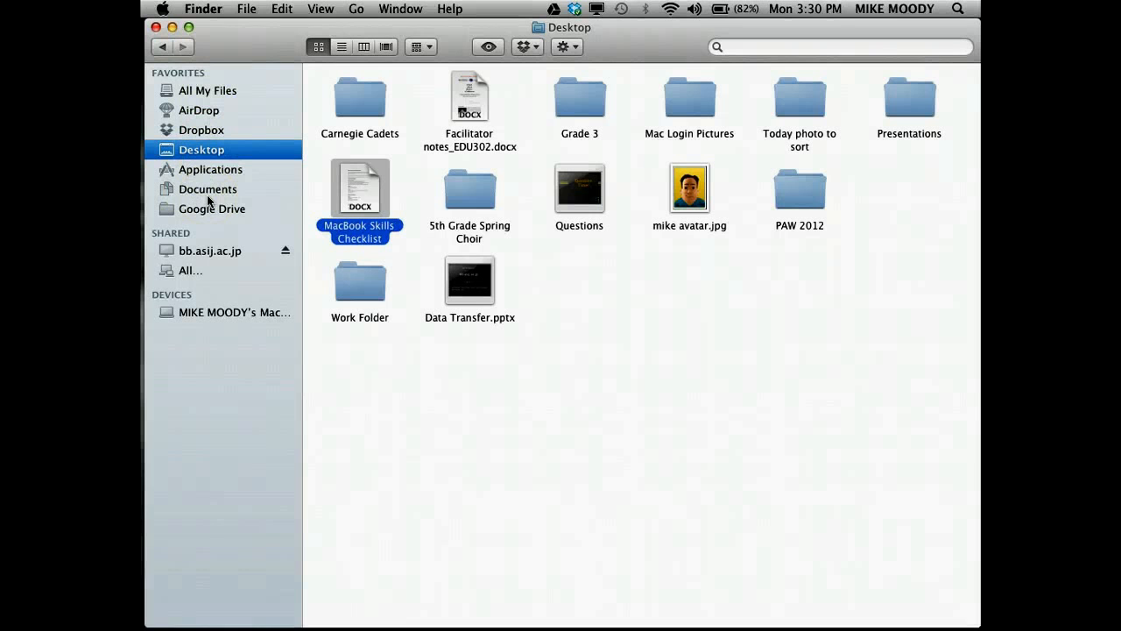
Add Downloads, Movies, Music and Pictures to the sidebar favorites in the Finder preferences, and close the preferences
left_click(214, 8)
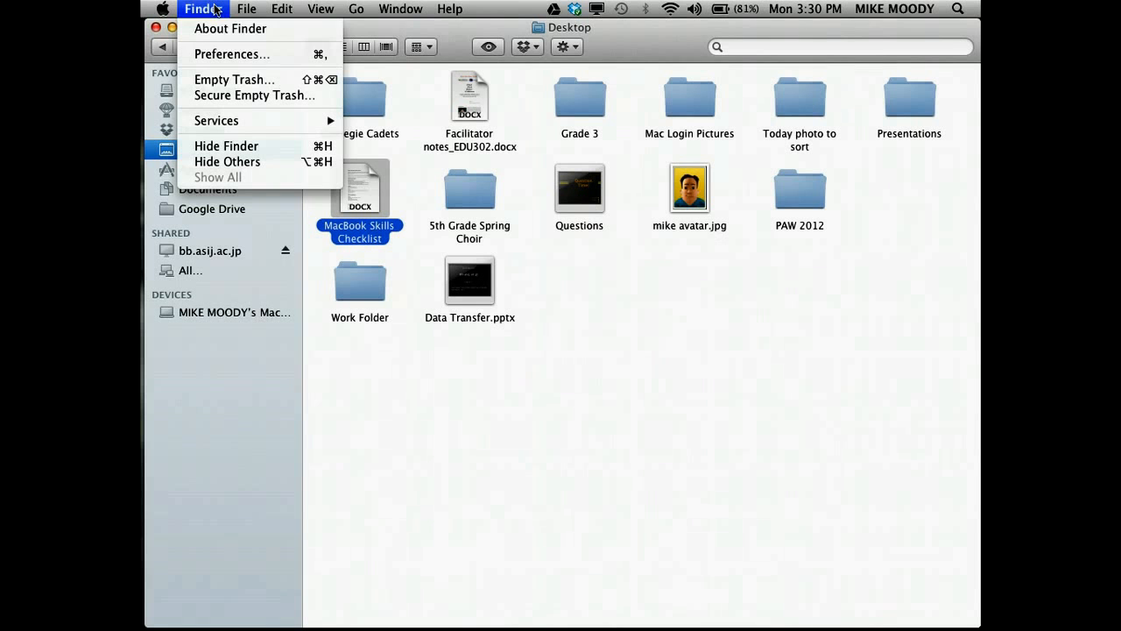
left_click(213, 52)
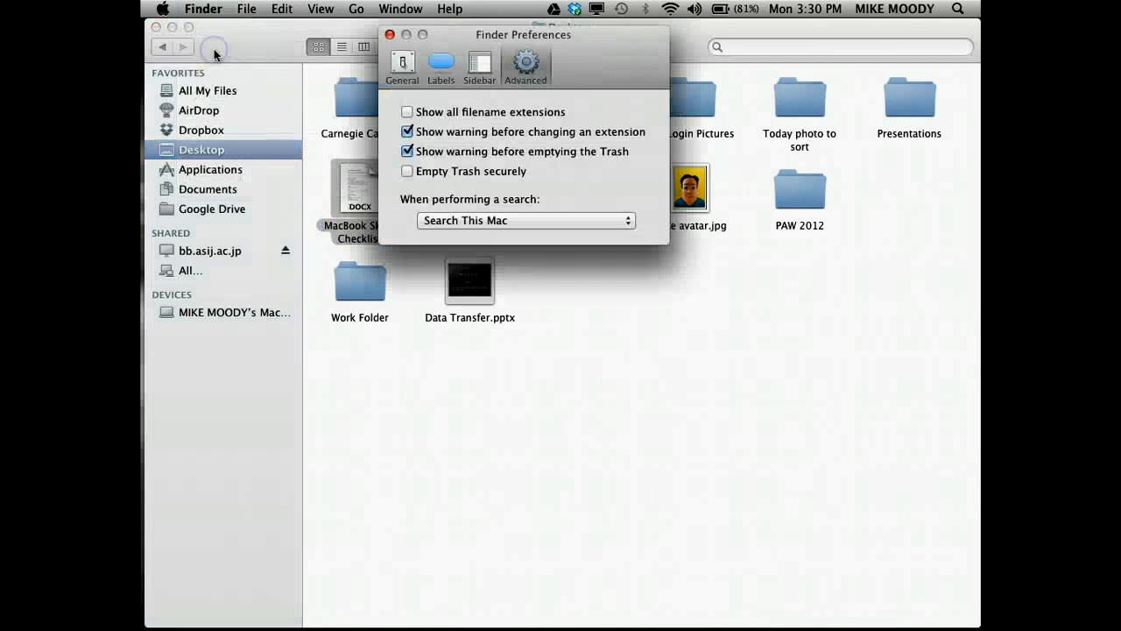
left_click(479, 77)
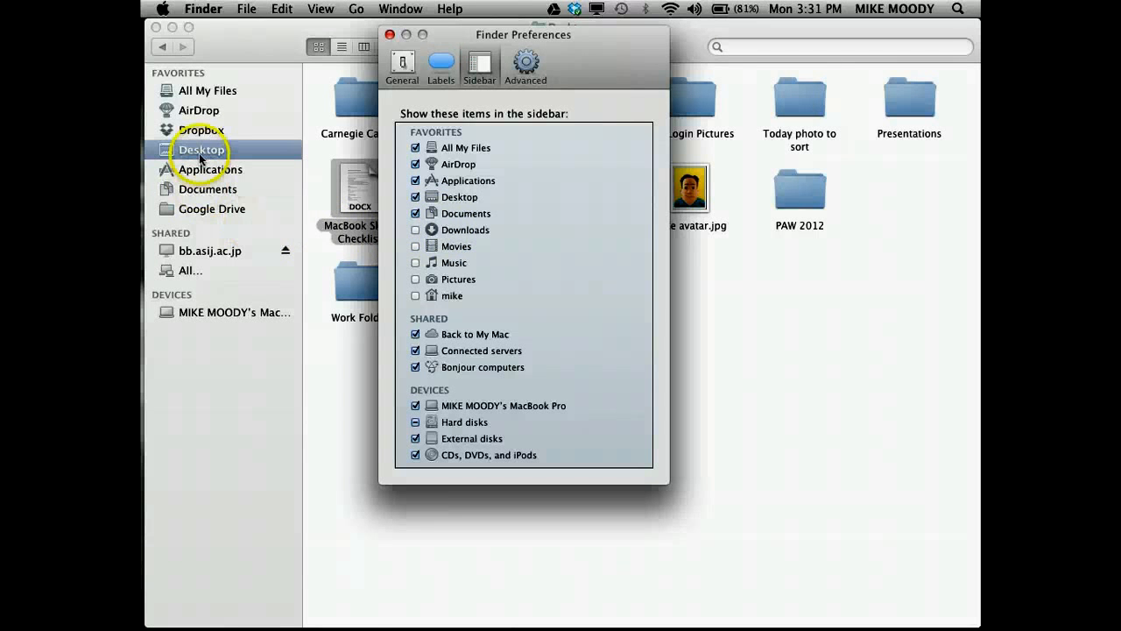
left_click(416, 231)
left_click(416, 246)
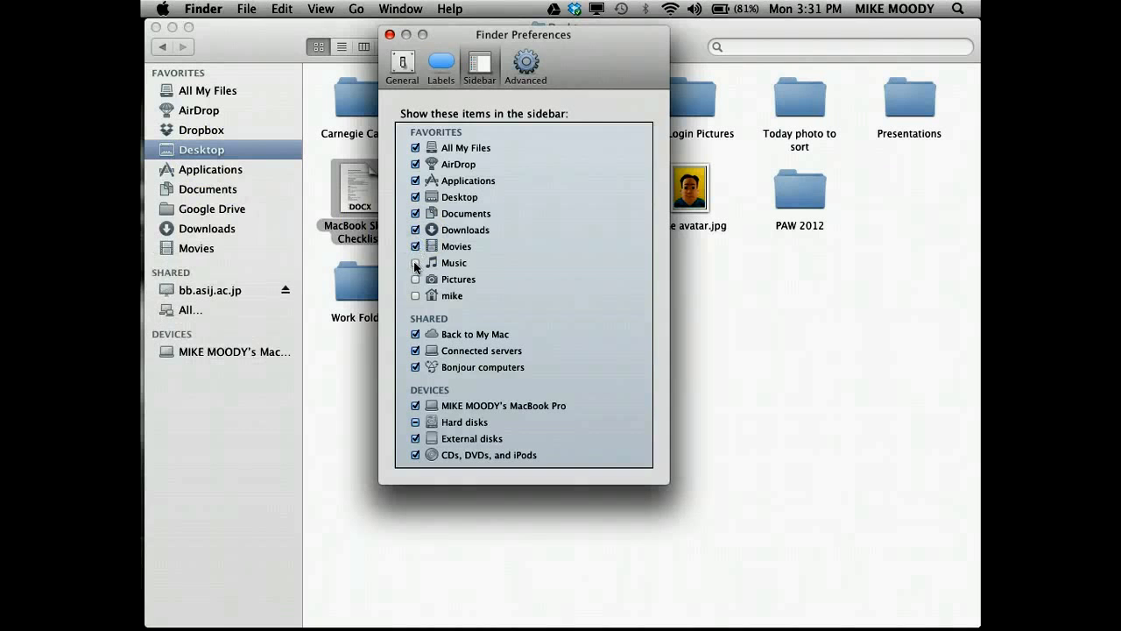
left_click(416, 263)
left_click(415, 278)
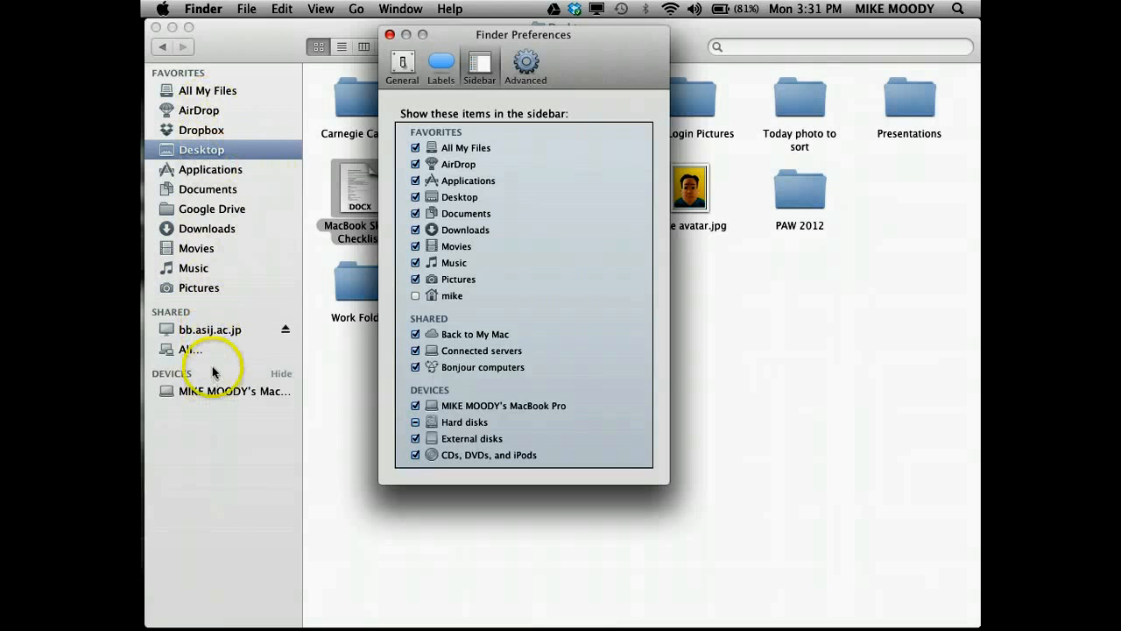
left_click(390, 35)
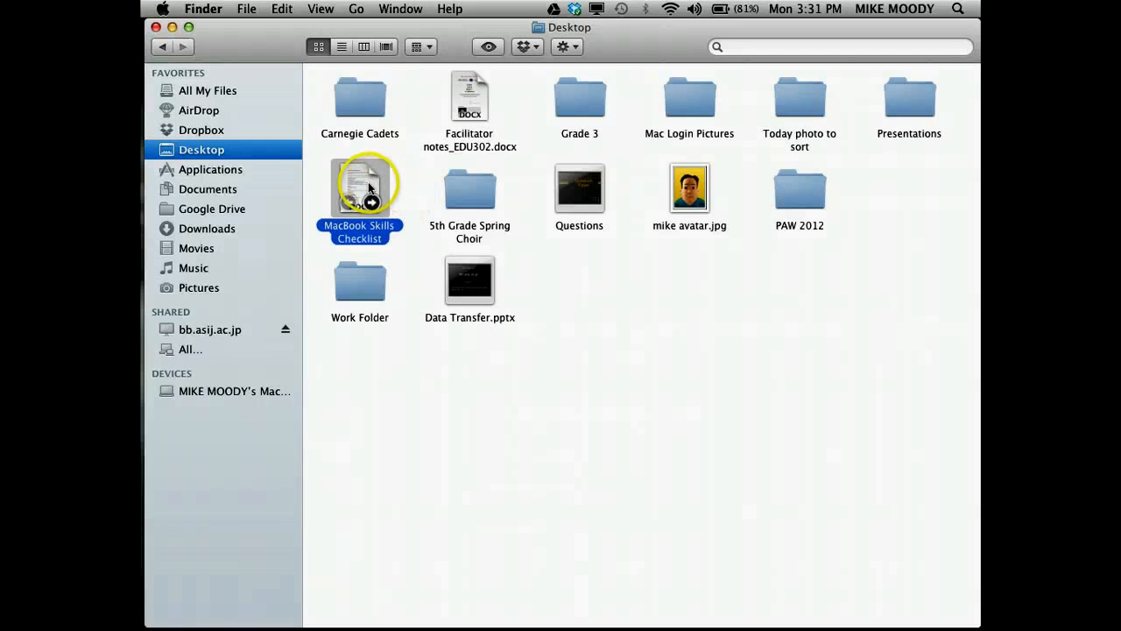
Preview the MacBook Skills Checklist document from the Desktop with Quick Look, and close the preview
left_click(469, 97)
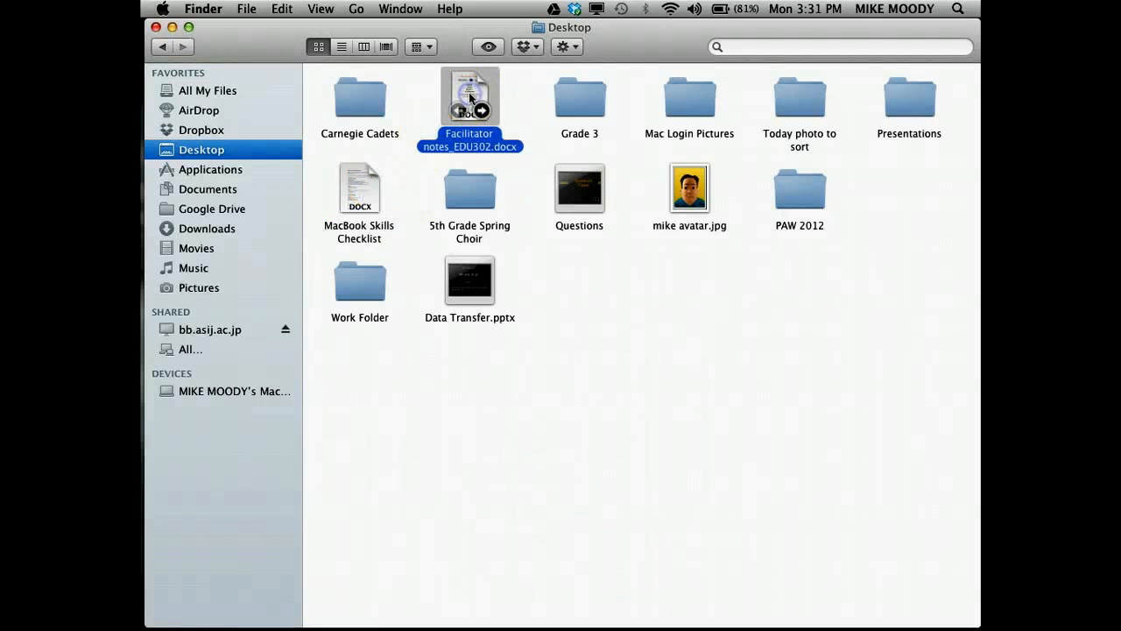
left_click(362, 186)
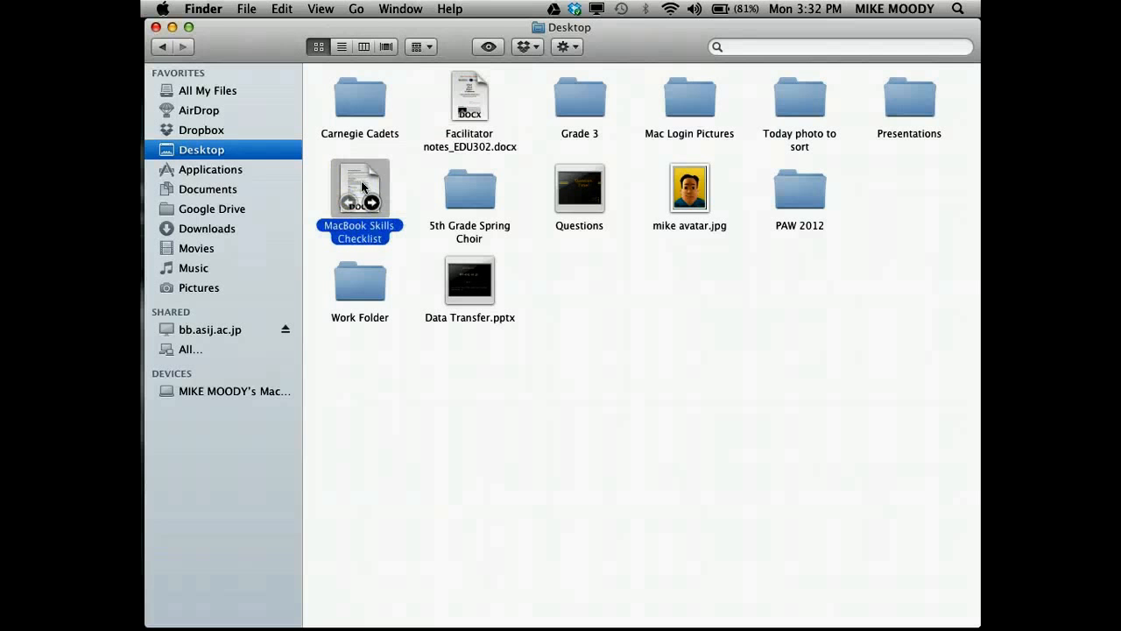
key("space")
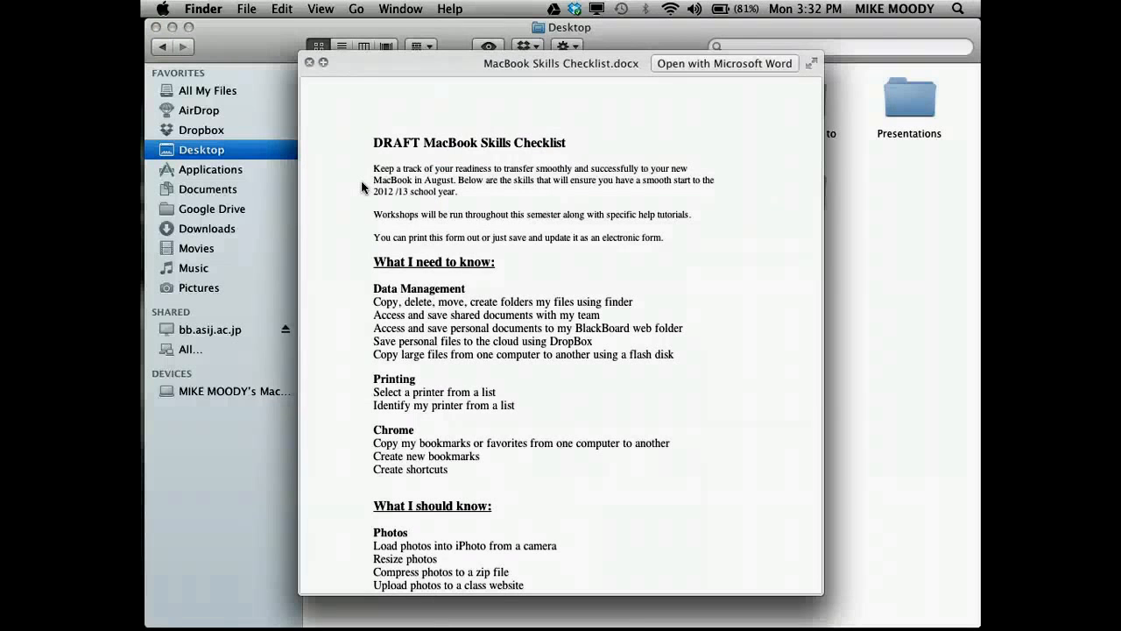
key("space")
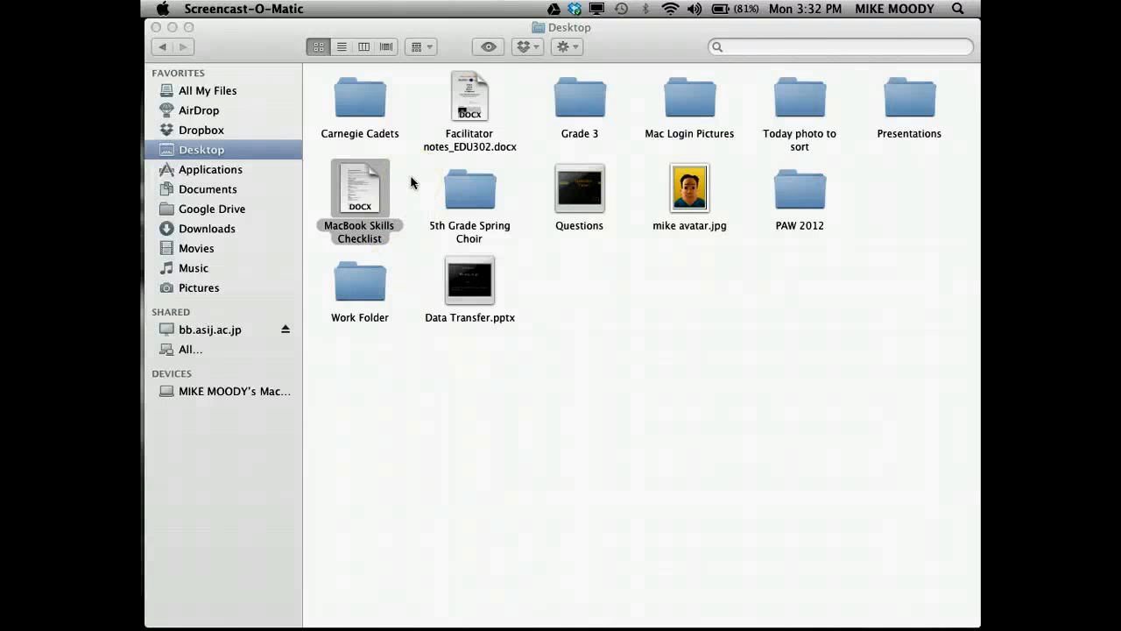
Copy the MacBook Skills Checklist file on the Desktop to the clipboard
mouse_move(371, 187)
right_click(363, 177)
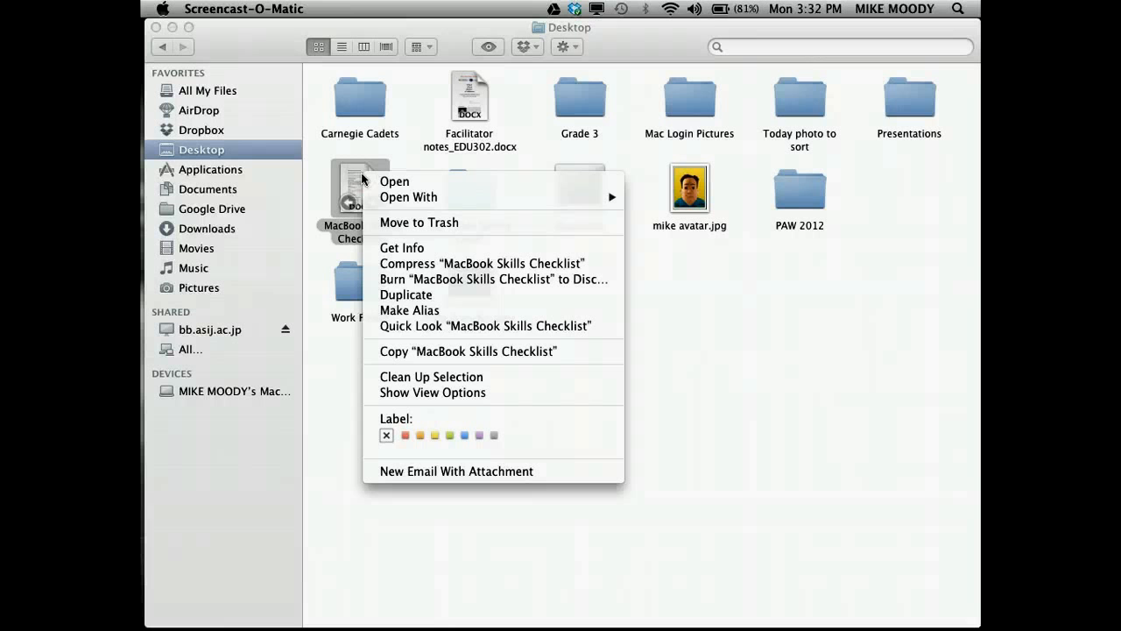
left_click(399, 352)
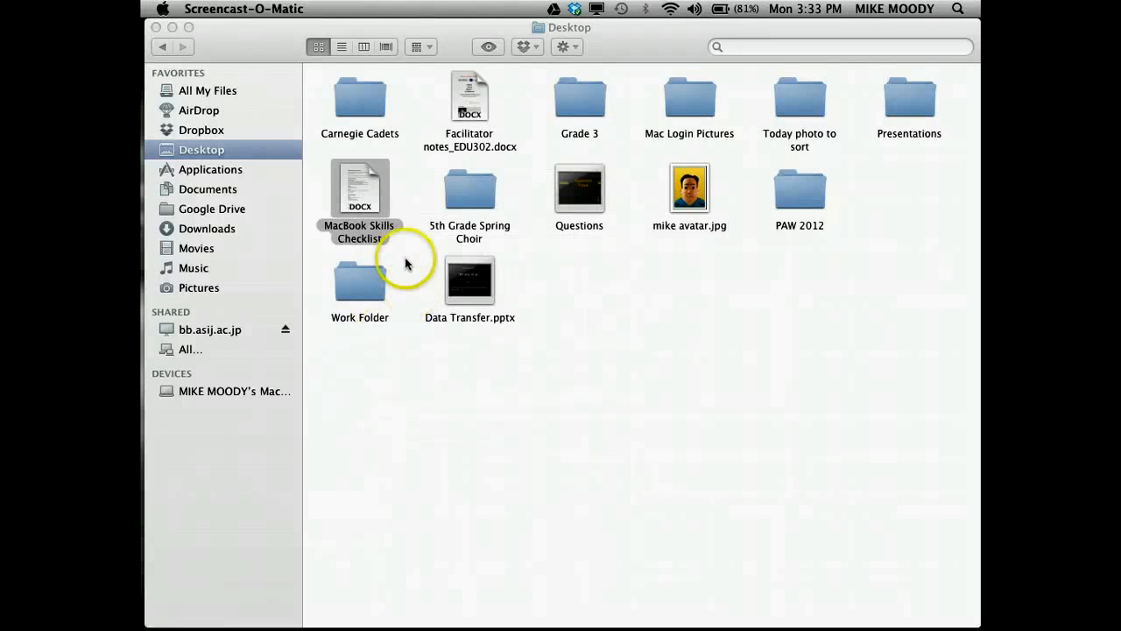
Try to move the MacBook Skills Checklist file through Work Folder into the nested data folder
mouse_move(363, 178)
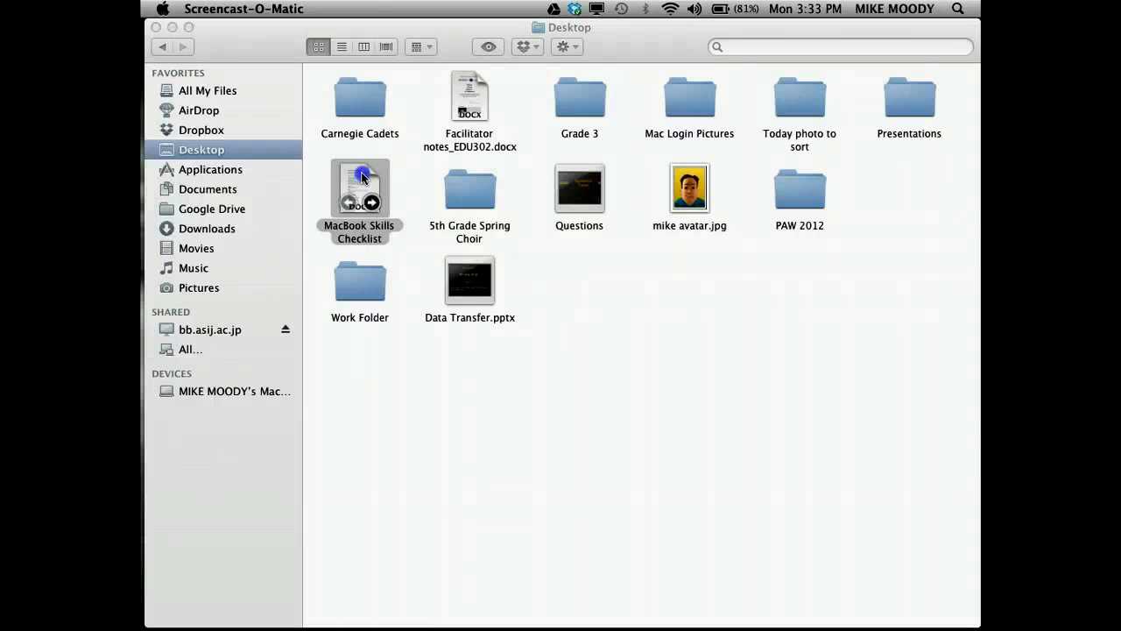
mouse_move(361, 173)
left_mouse_down()
mouse_move(375, 155)
mouse_move(369, 85)
mouse_move(358, 160)
mouse_move(367, 192)
left_mouse_up()
left_click_drag(366, 191, 371, 276)
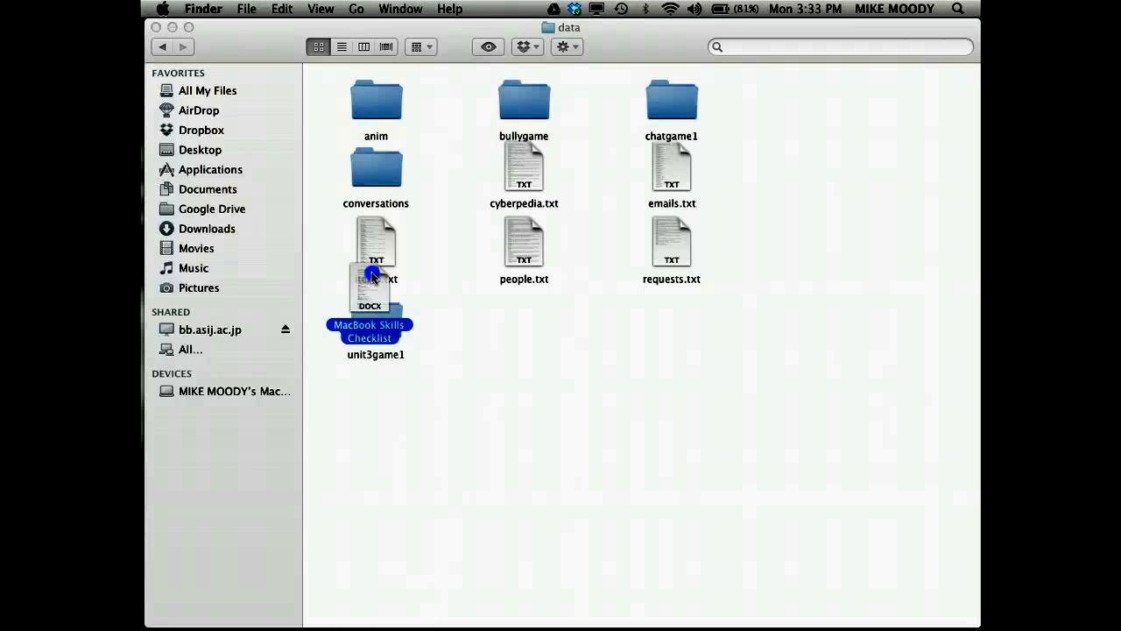
left_click_drag(372, 277, 205, 473)
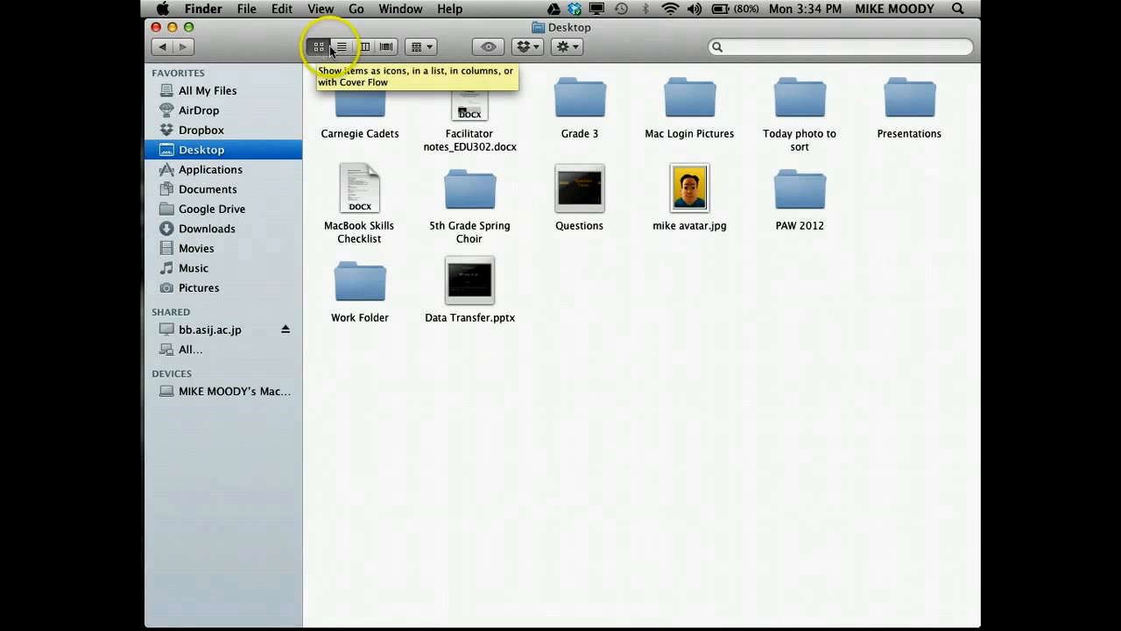
Arrange the Desktop icons by Kind, and change the arrangement to Application
left_click(426, 46)
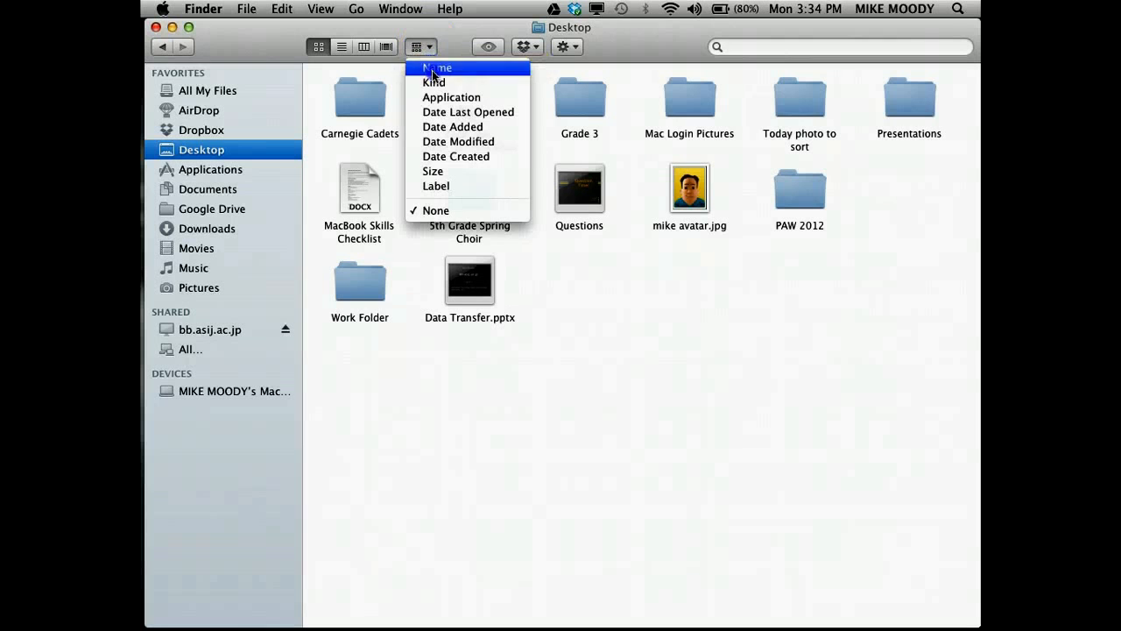
left_click(432, 81)
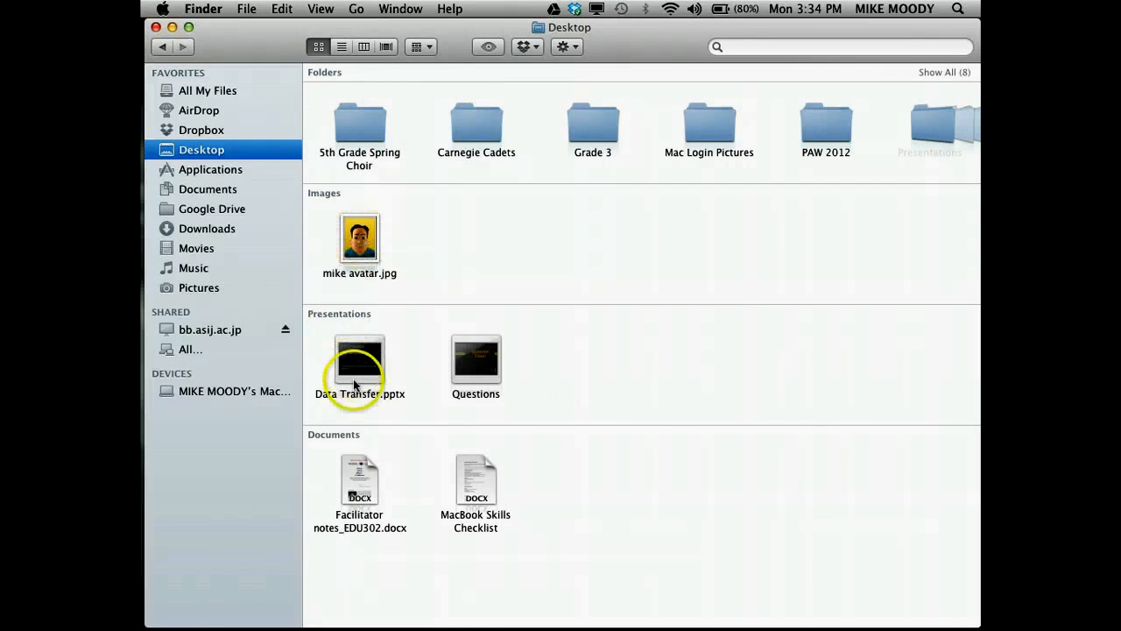
mouse_move(363, 497)
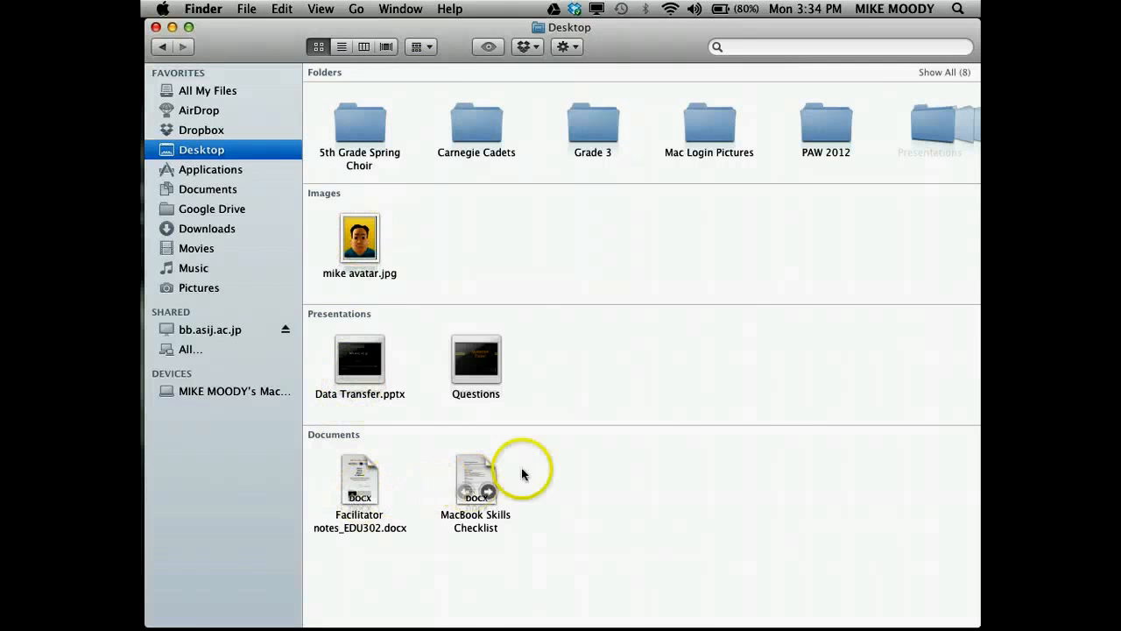
left_click(424, 48)
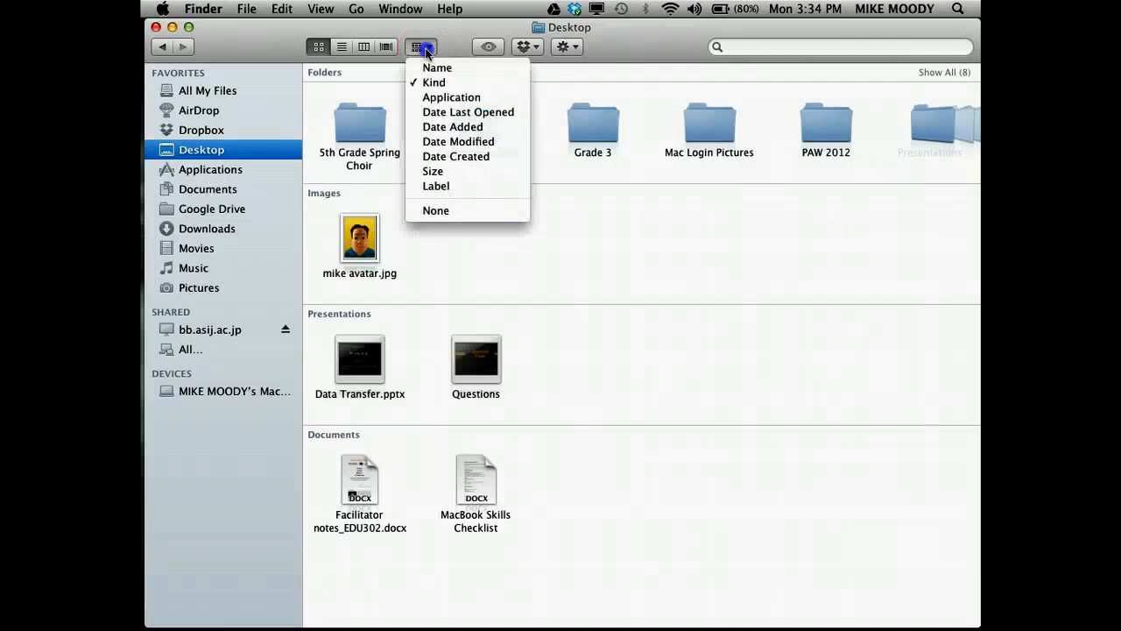
left_click(433, 97)
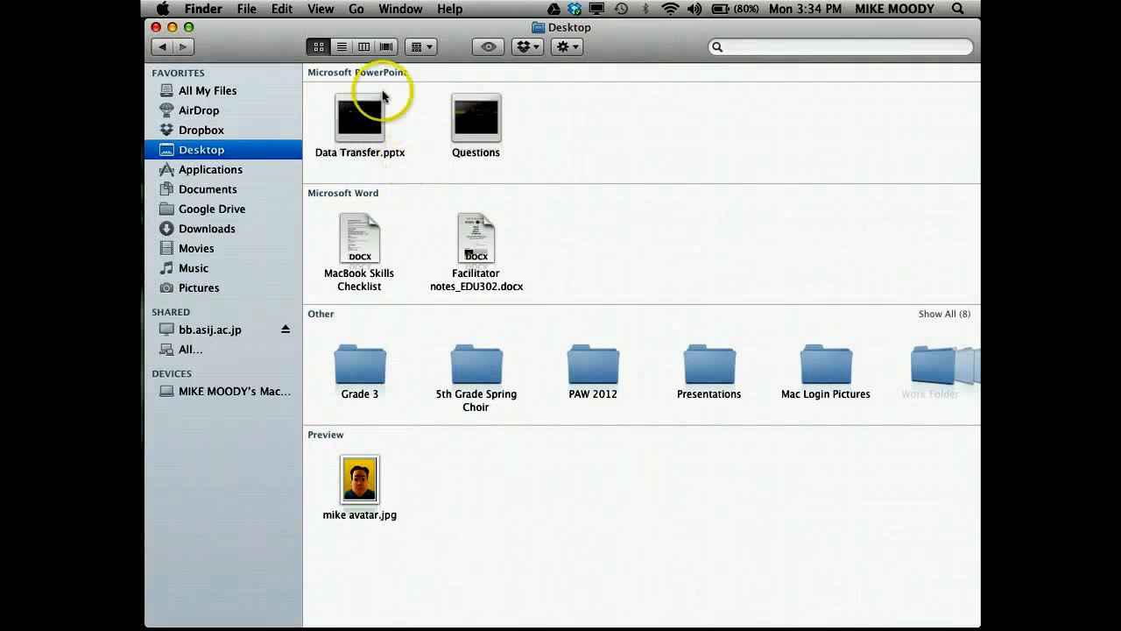
Show the Desktop items as a list and arrange them by Kind
left_click(346, 47)
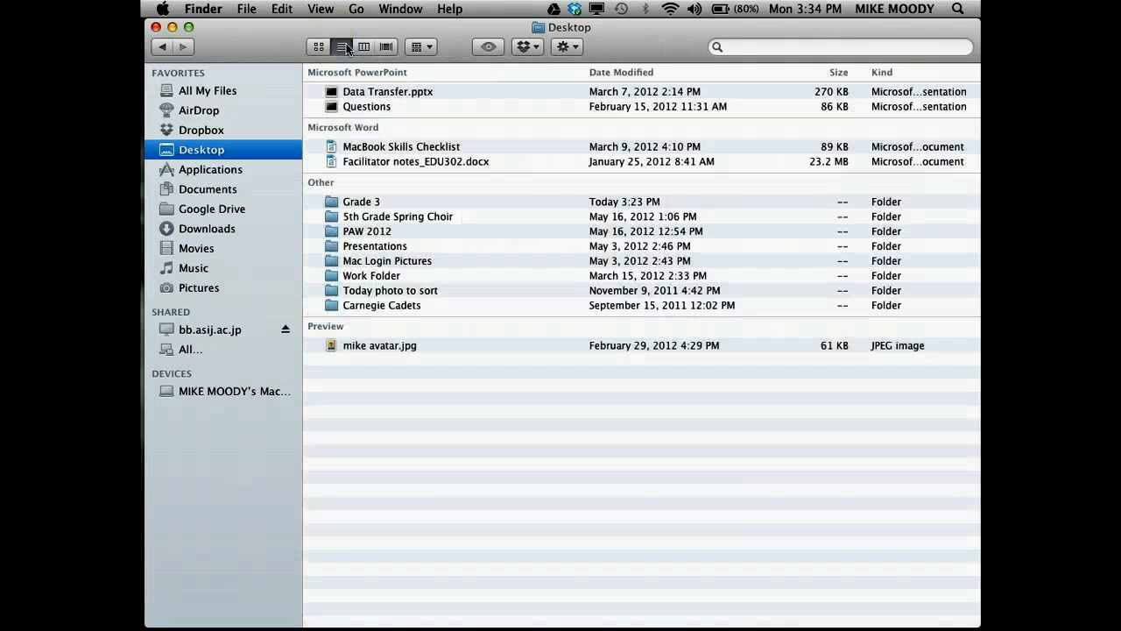
left_click(431, 48)
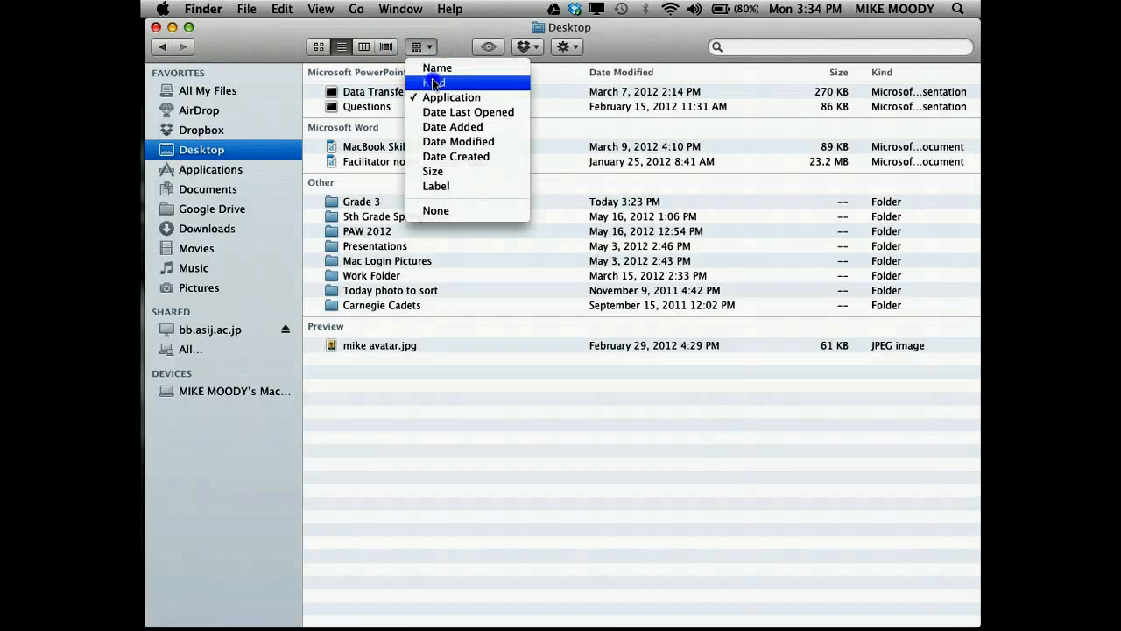
left_click(432, 81)
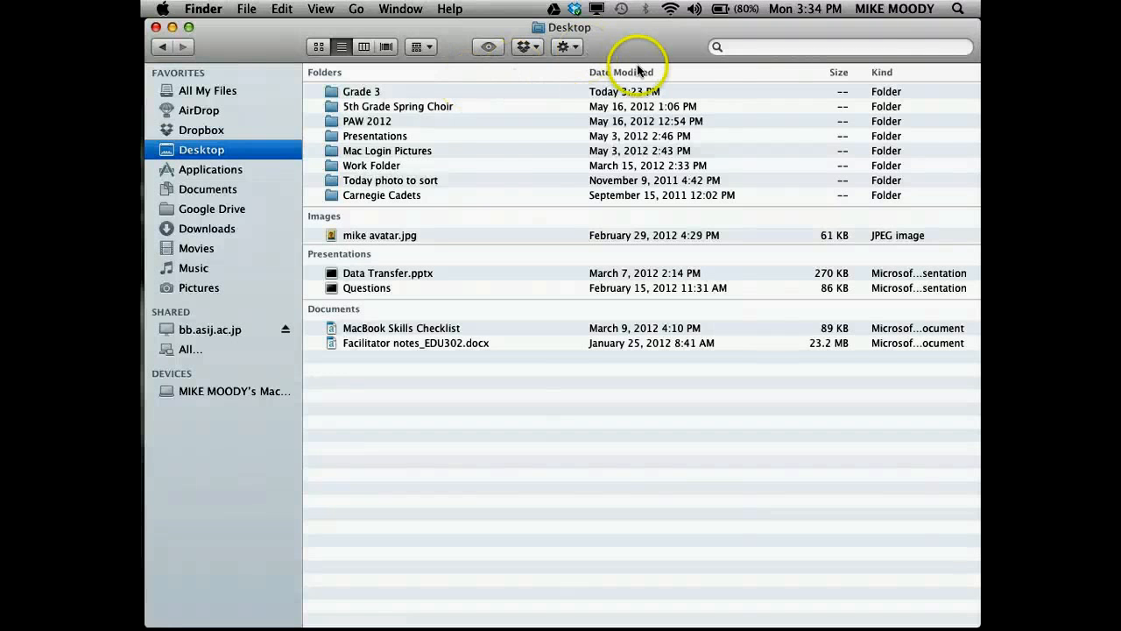
Search the whole Mac for "technology pdf"
left_click(736, 48)
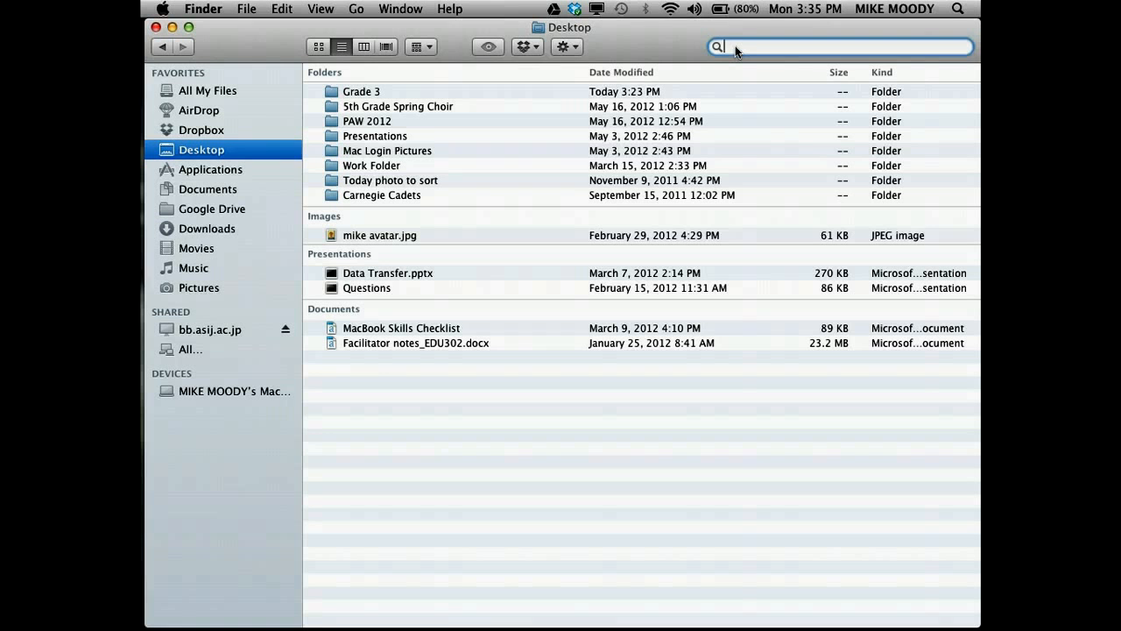
type("technol")
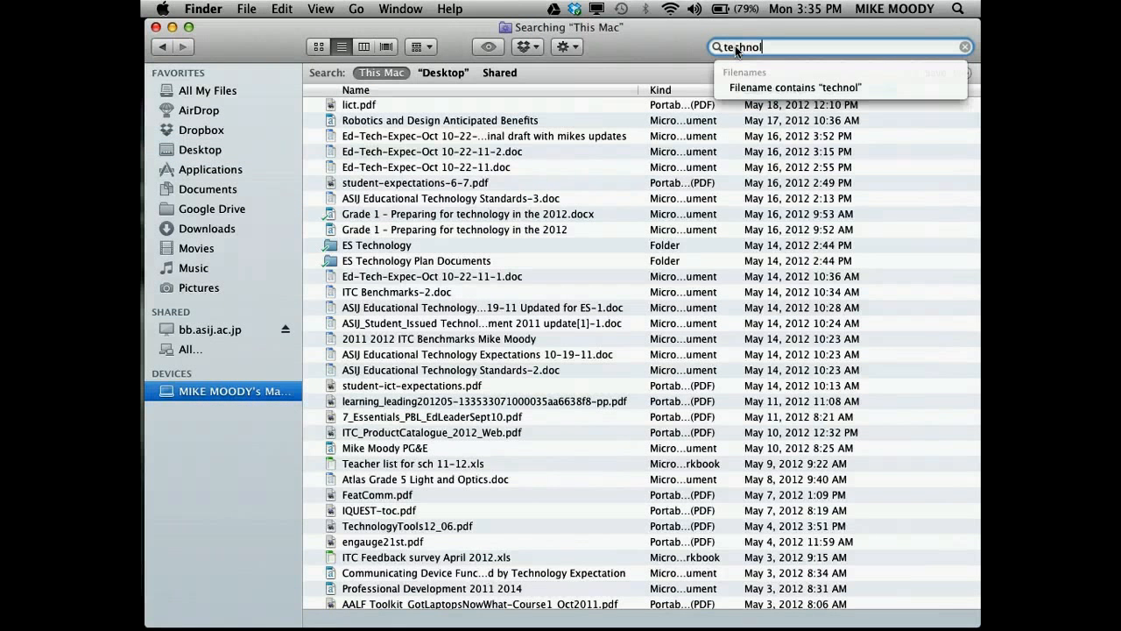
type("ogy")
type("pdf")
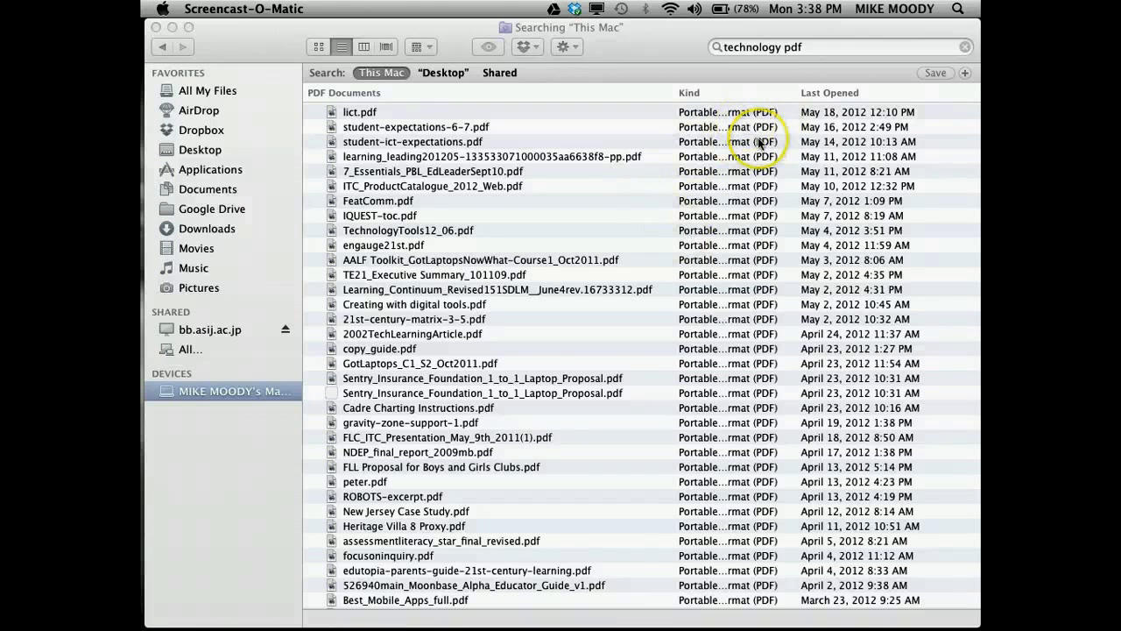
Replace the search terms with "optics grade doc" to look for the optics documents on the whole Mac
left_click(816, 49)
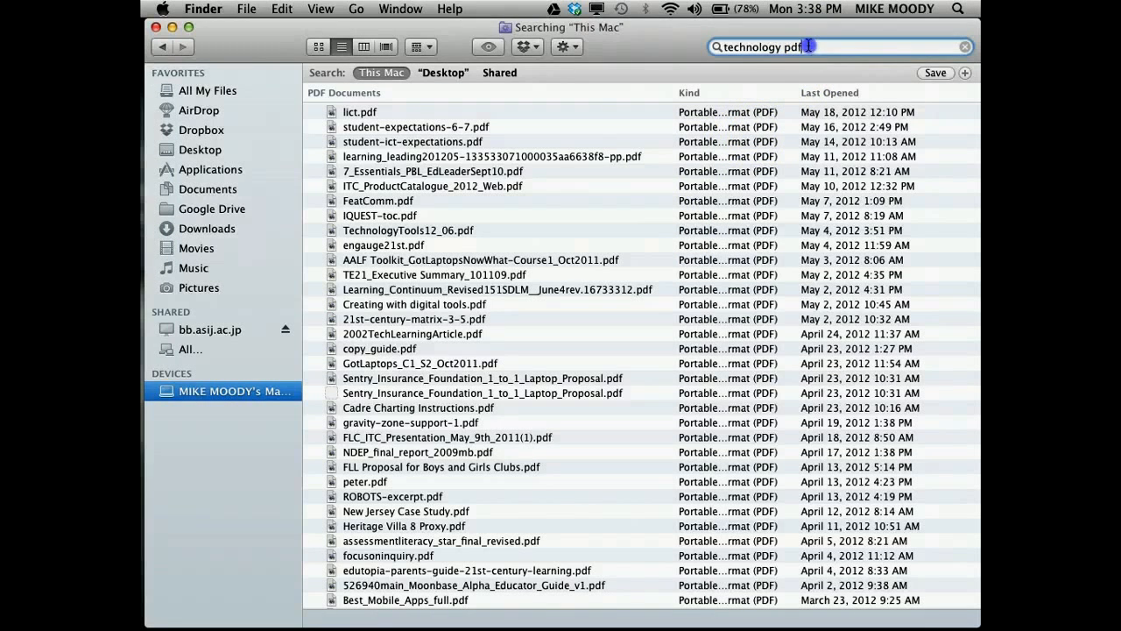
left_click(736, 39)
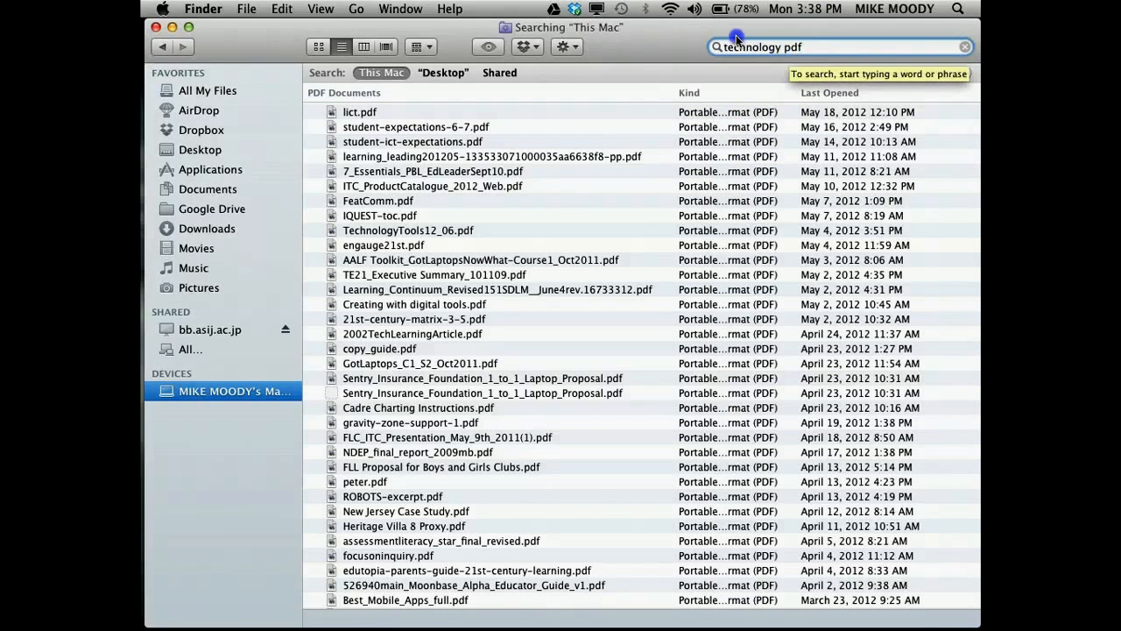
left_click(804, 47)
left_click_drag(805, 47, 715, 42)
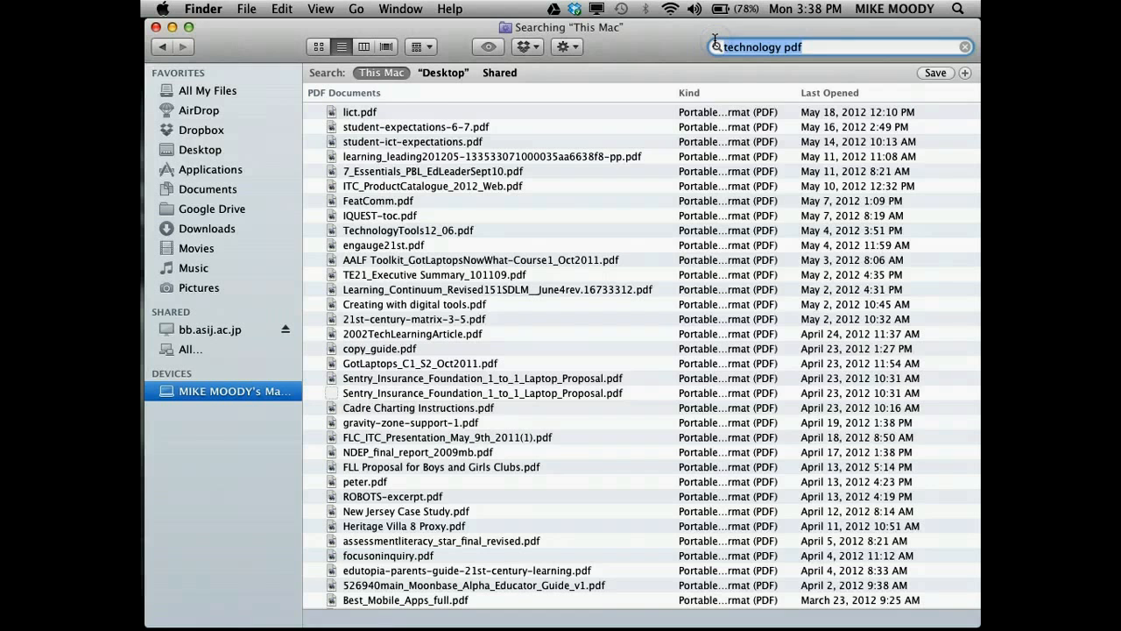
type("optic")
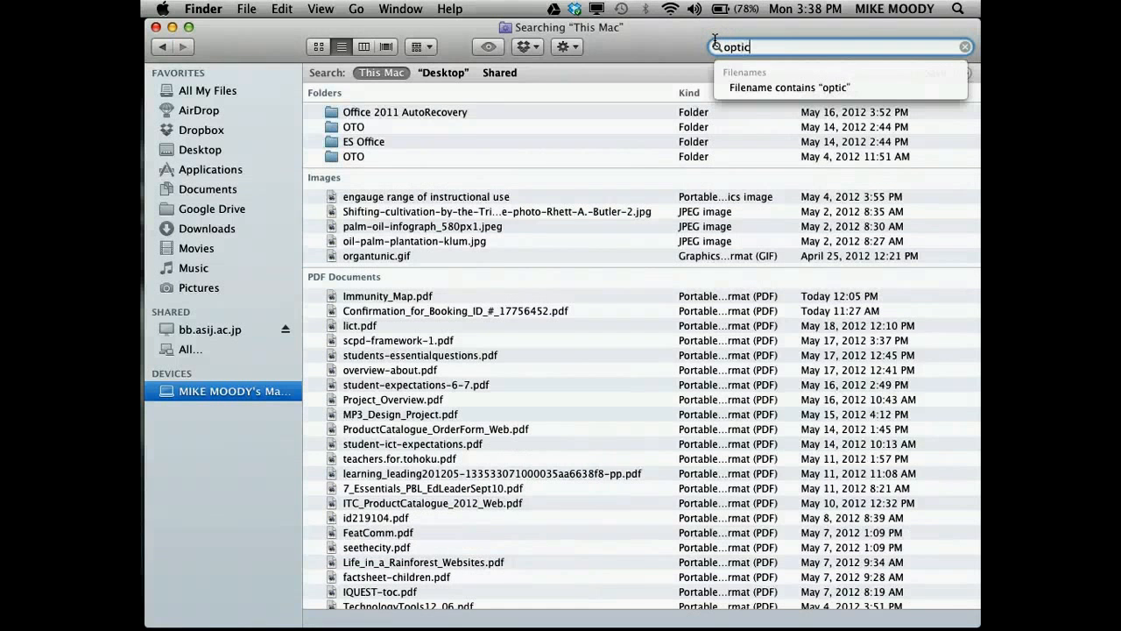
type("s gr")
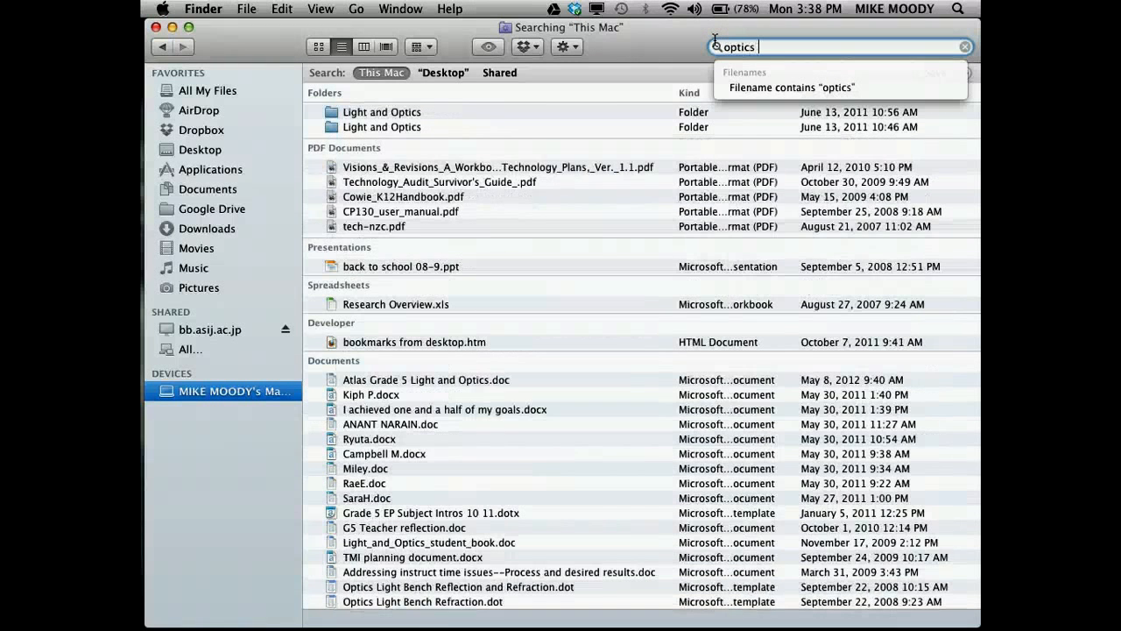
type("ade")
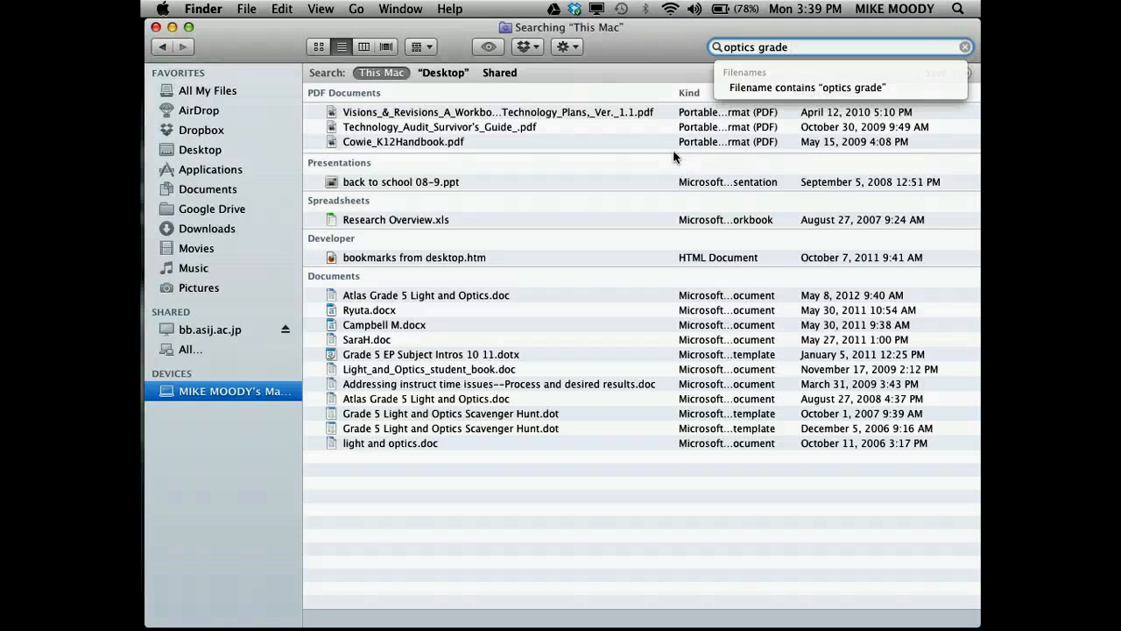
type("doc")
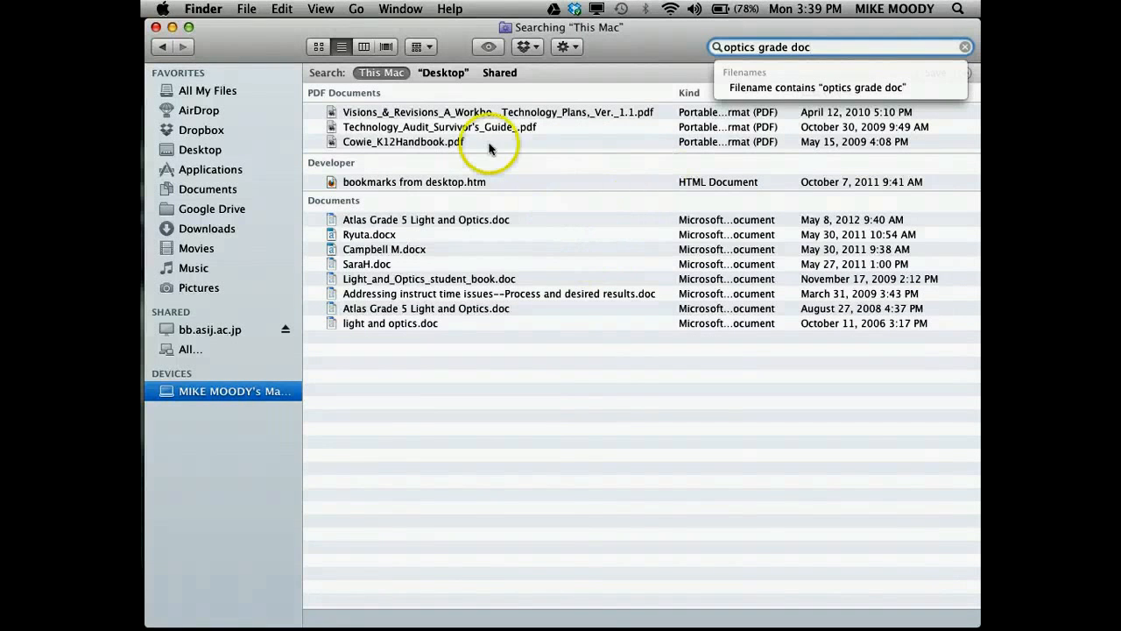
Preview the most recently opened Atlas Grade 5 Light and Optics.doc from the search results, and close the preview
left_click(421, 220)
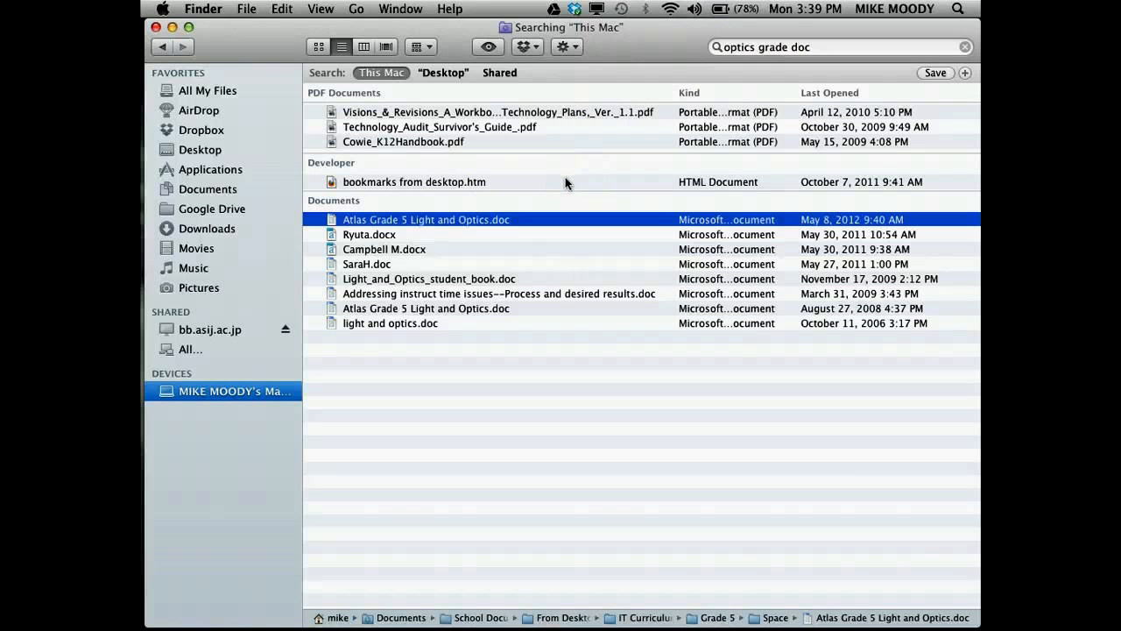
key("space")
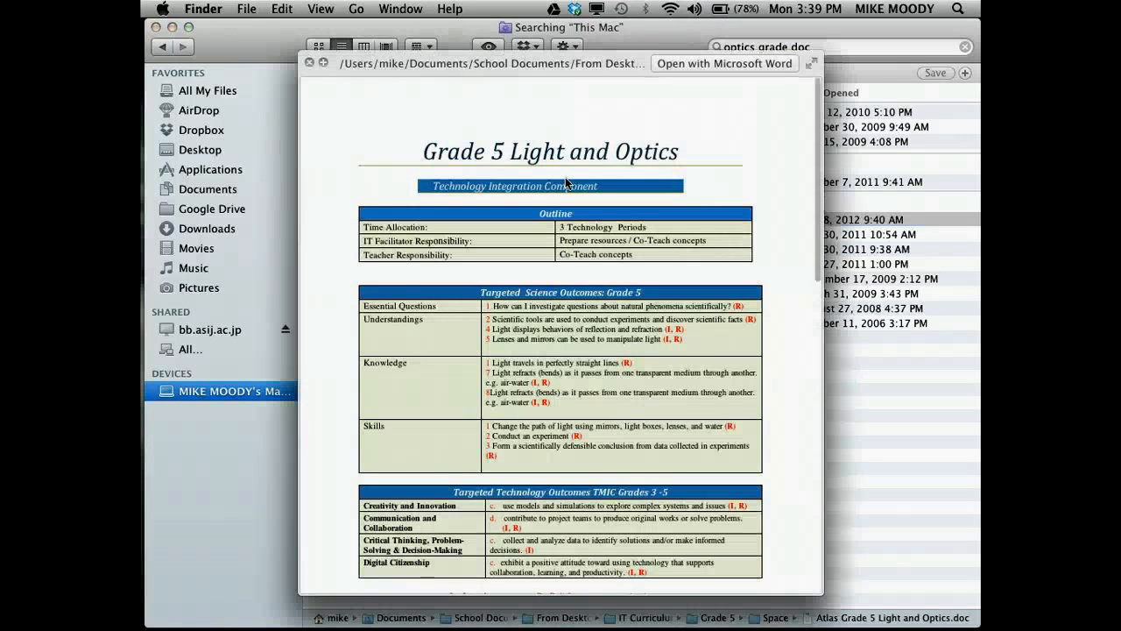
key("space")
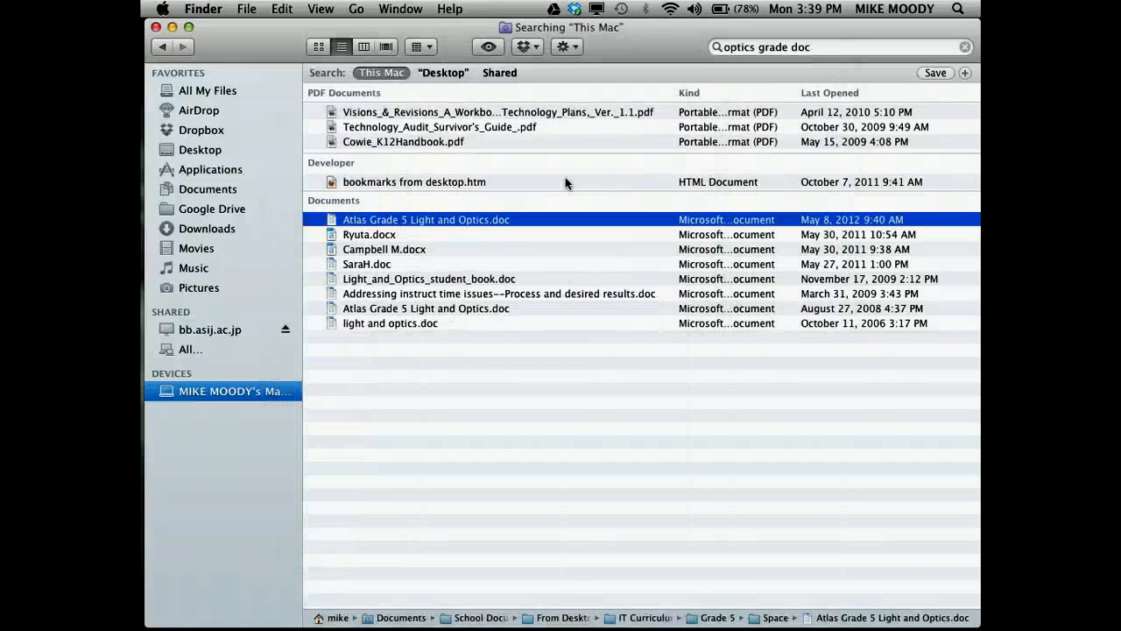
left_click(377, 389)
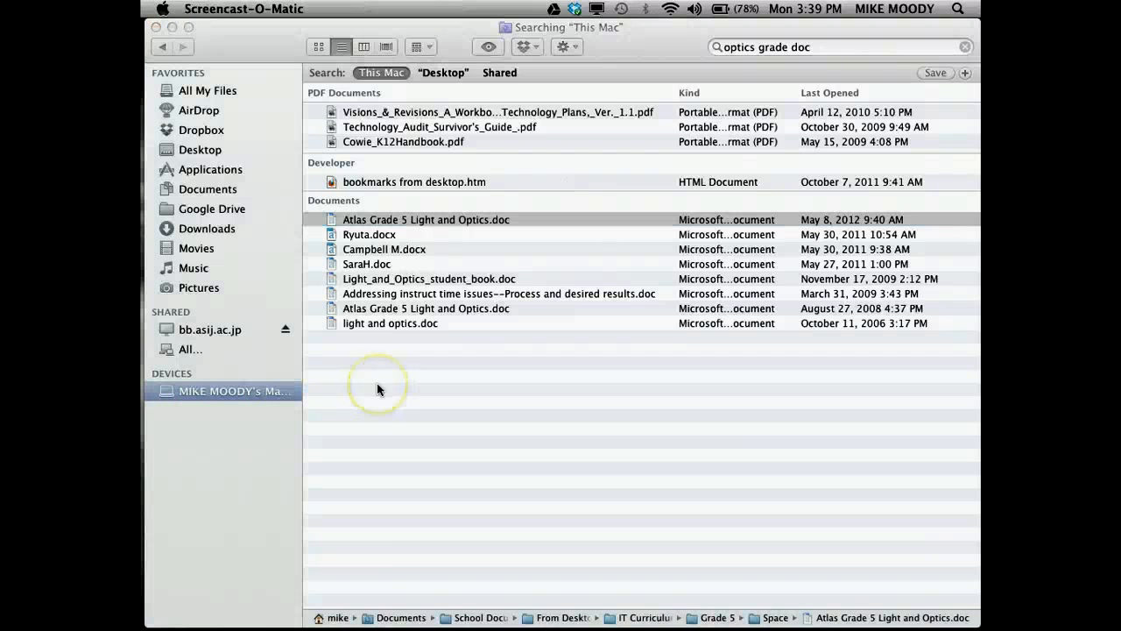